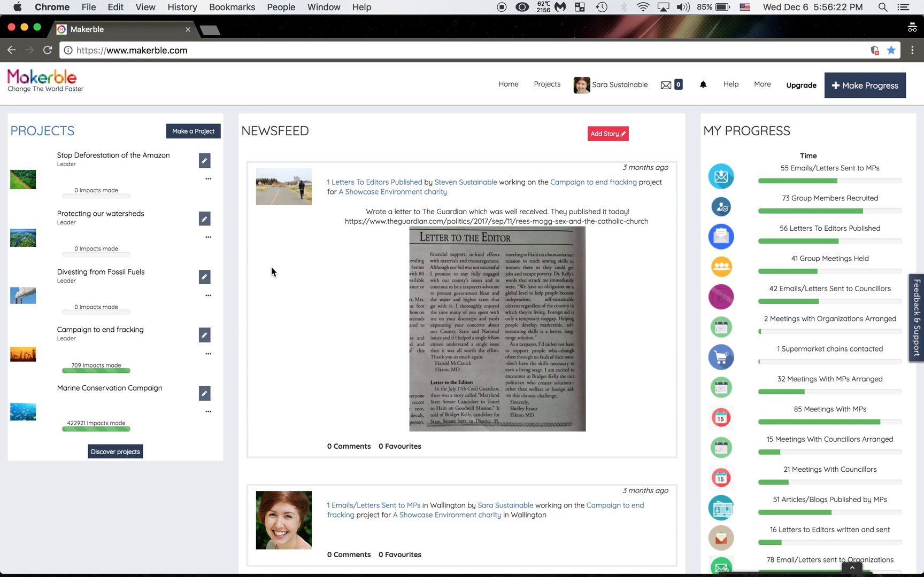
Open the Campaign to end fracking project and bring up its theory of change for editing.
click(112, 332)
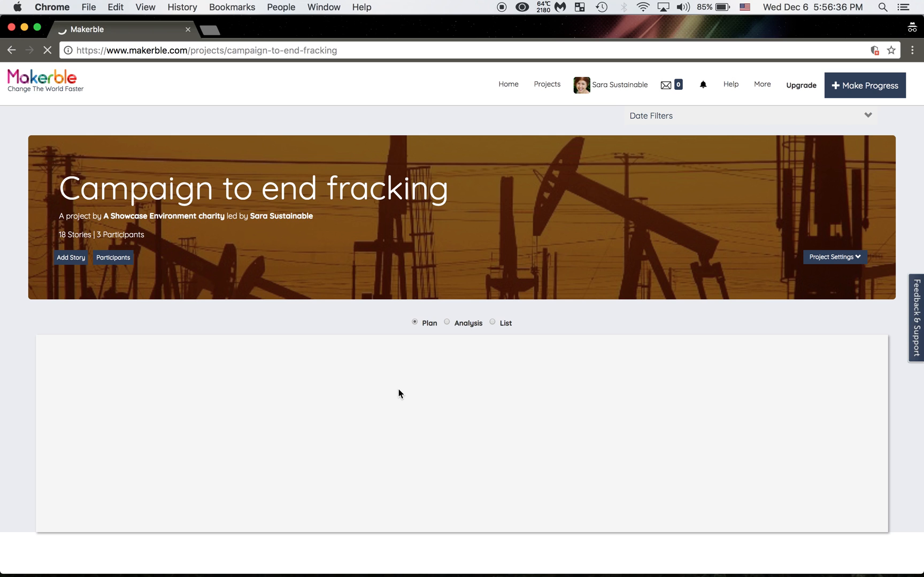
scroll(465, 407, down, 1)
scroll(464, 411, down, 2)
click(463, 405)
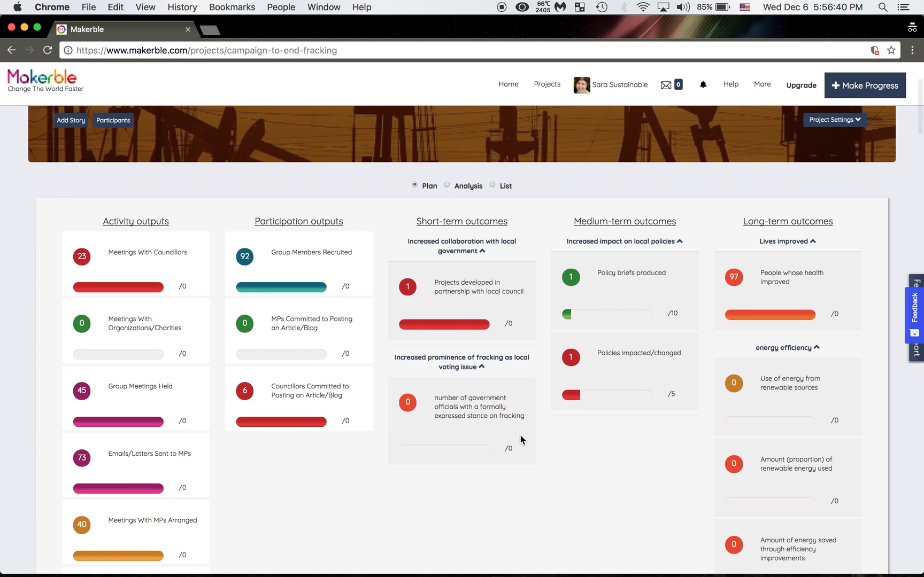
scroll(552, 403, up, 1)
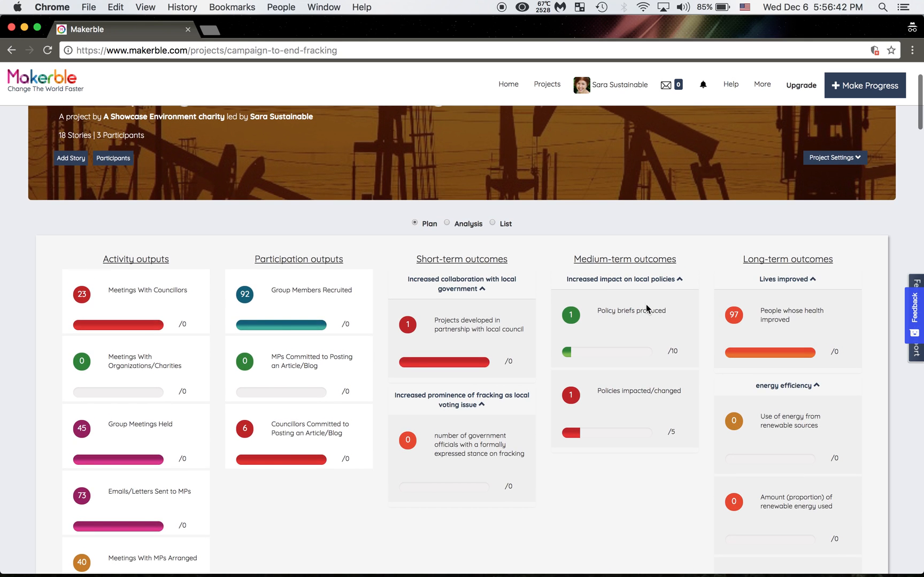
click(836, 162)
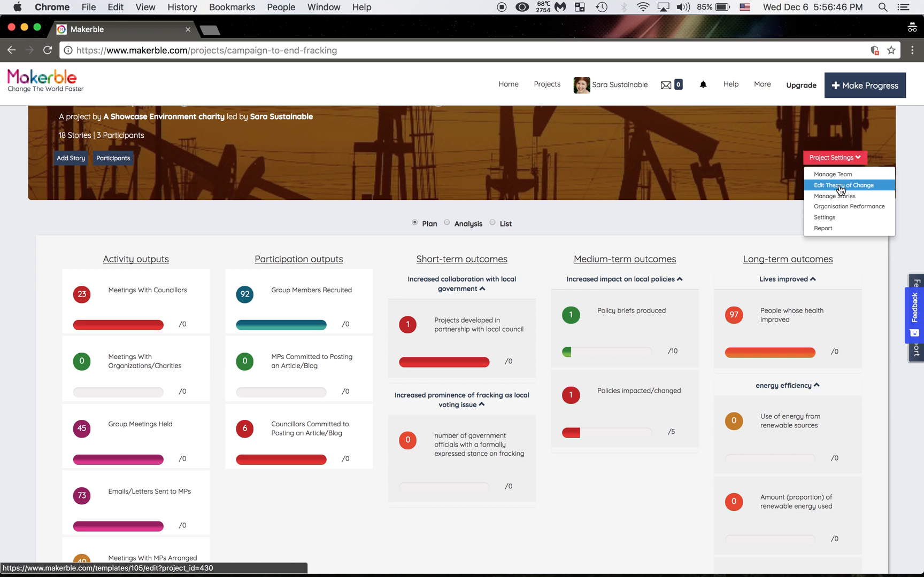
click(839, 186)
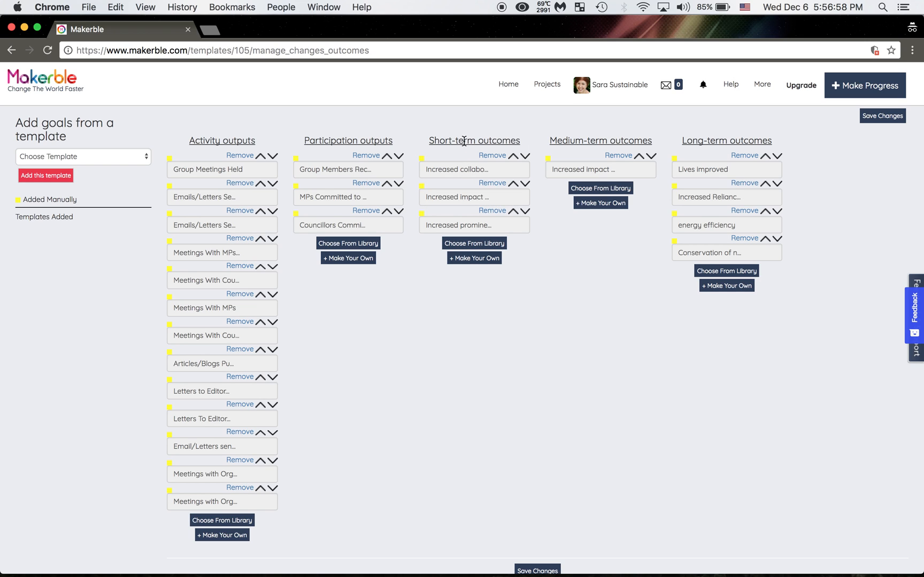
Browse the library of existing outcomes available for the Short-term outcomes column.
click(464, 245)
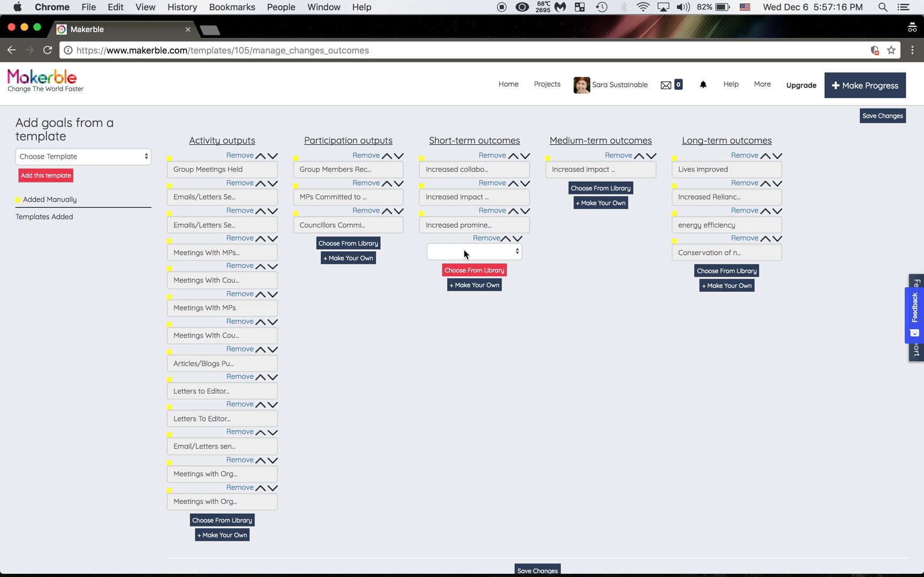
click(516, 255)
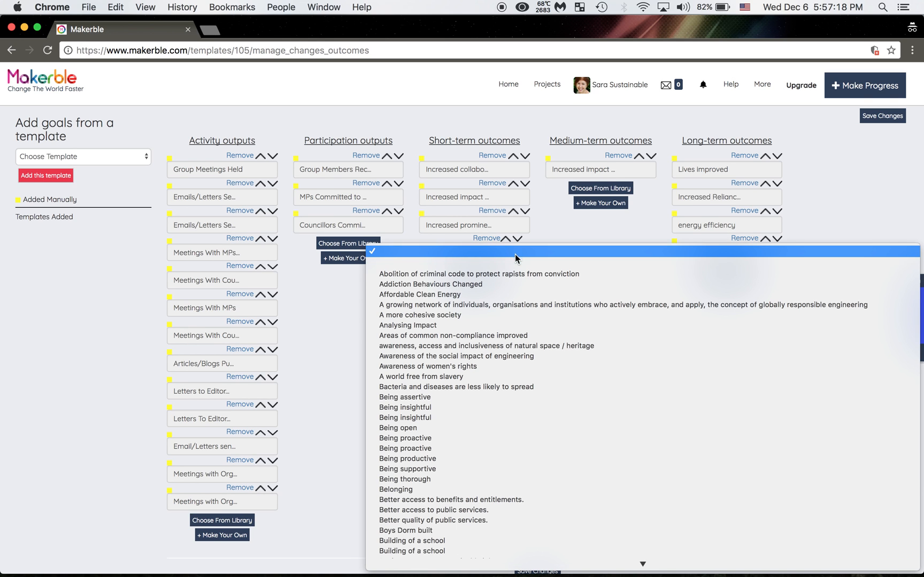
scroll(519, 375, down, 2)
scroll(519, 376, down, 10)
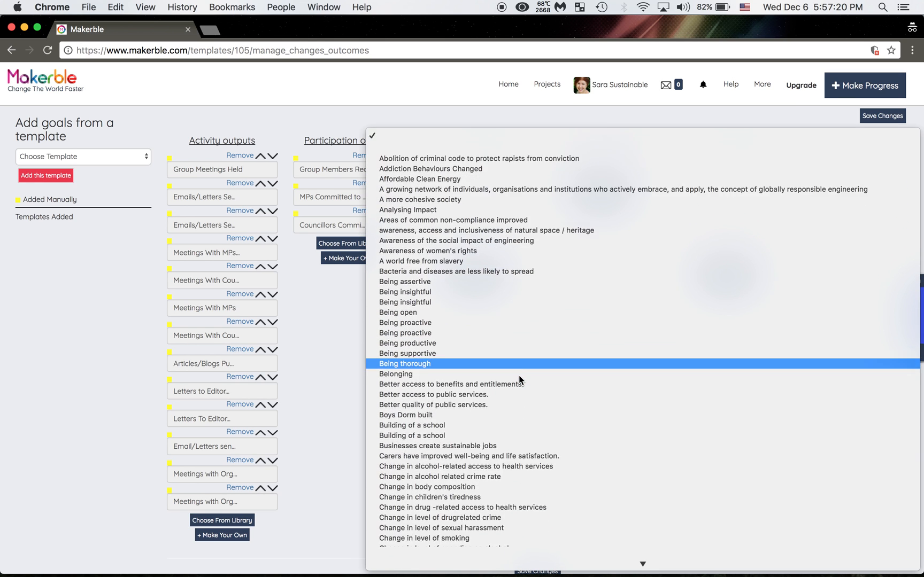
scroll(519, 375, down, 12)
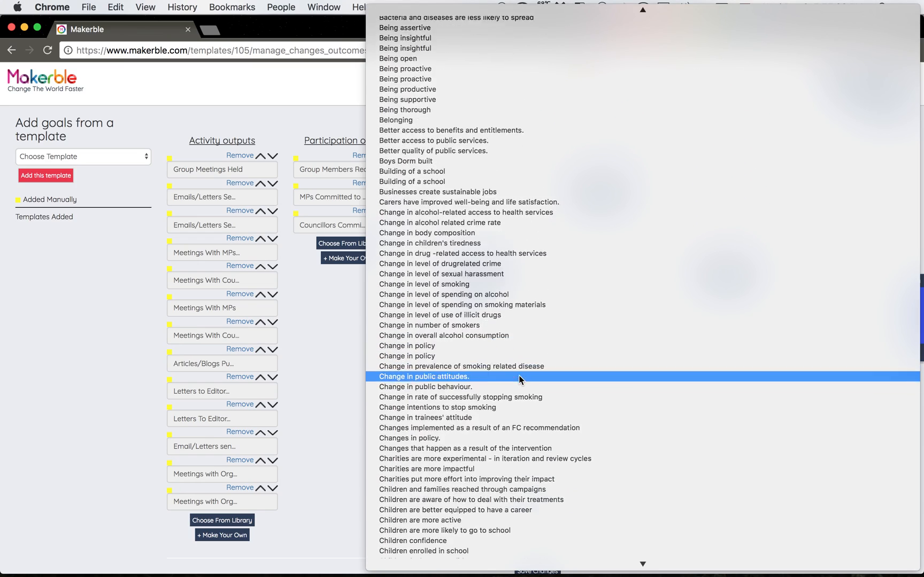
scroll(521, 340, down, 6)
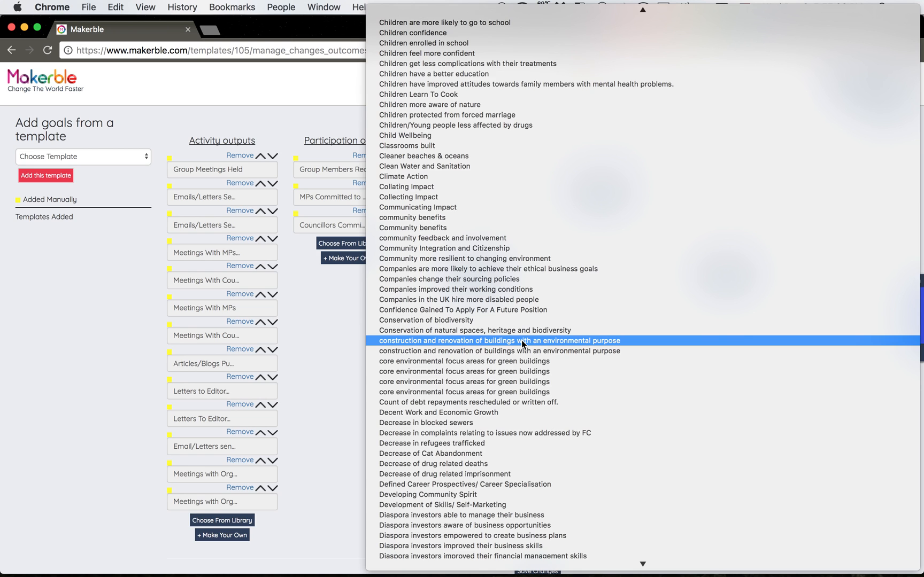
scroll(521, 341, down, 5)
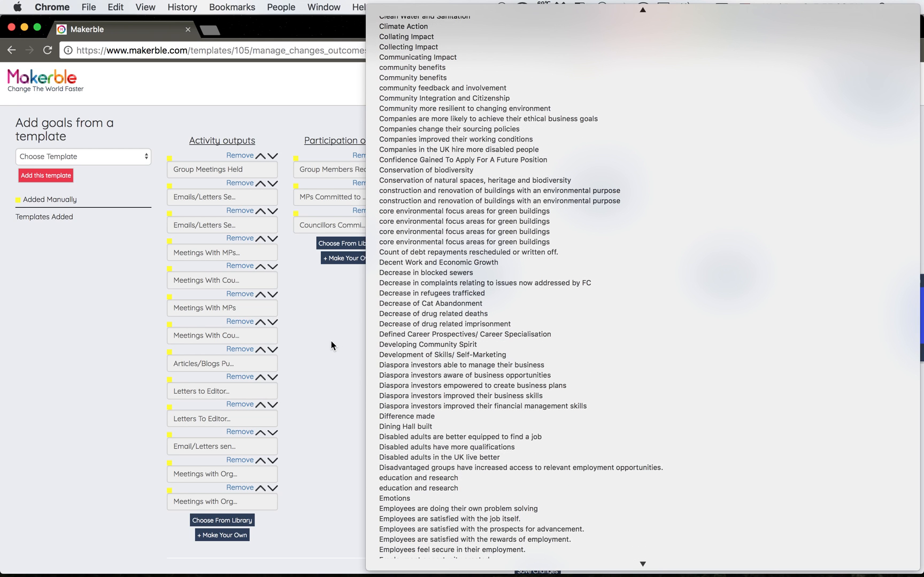
click(329, 350)
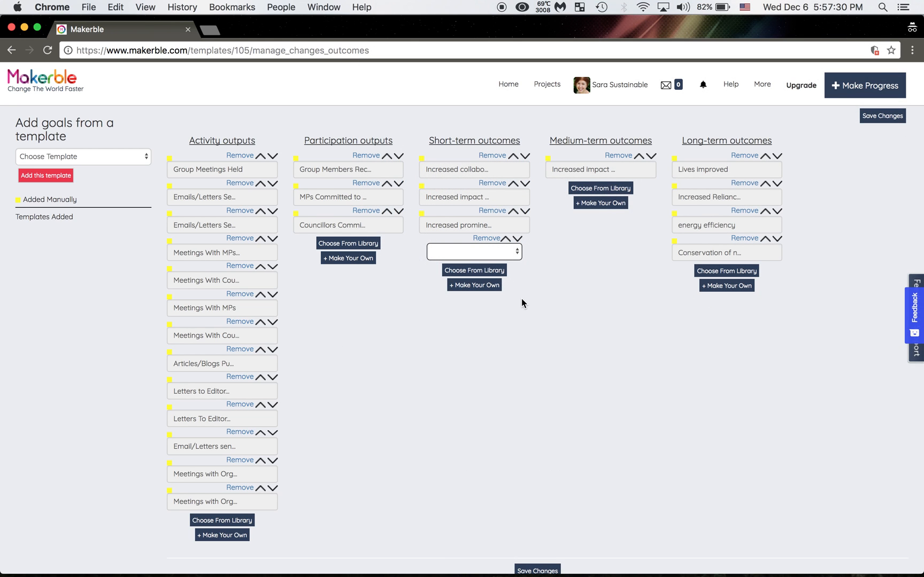
Start a custom short-term outcome titled "Increased prominence of fracking as a local voting issues".
click(488, 289)
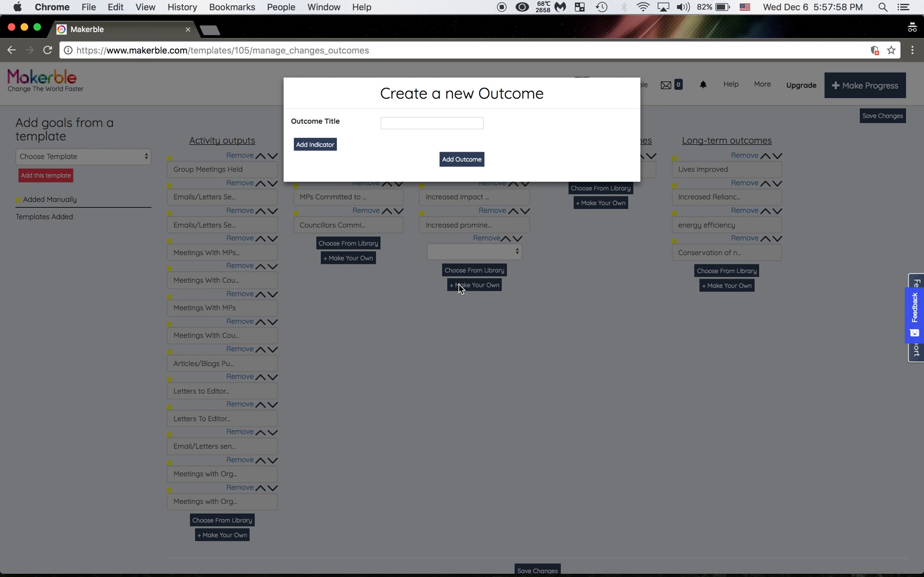
click(446, 126)
text(Increased proimen)
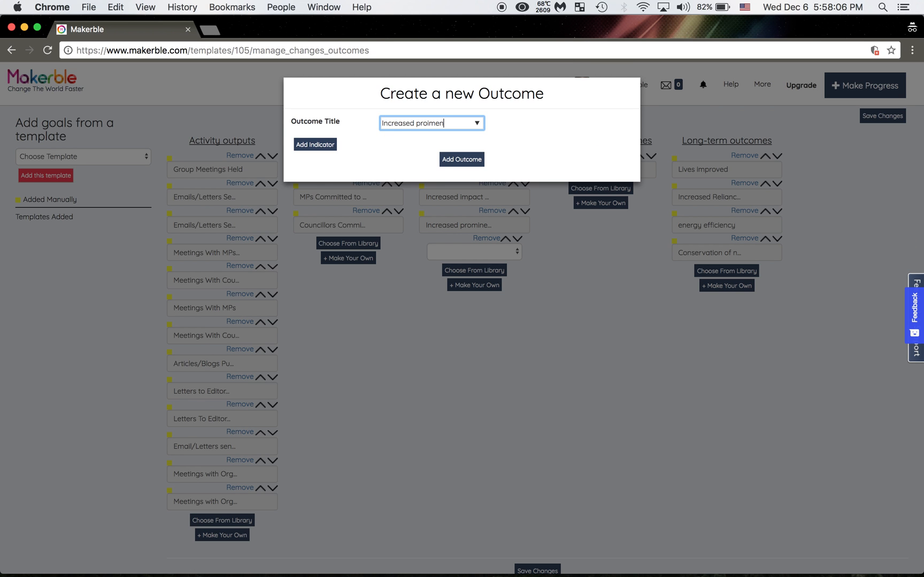
text(ce of)
key(BackSpace)
key(BackSpace)
key(BackSpace)
key(BackSpace)
key(BackSpace)
key(BackSpace)
key(BackSpace)
text(m)
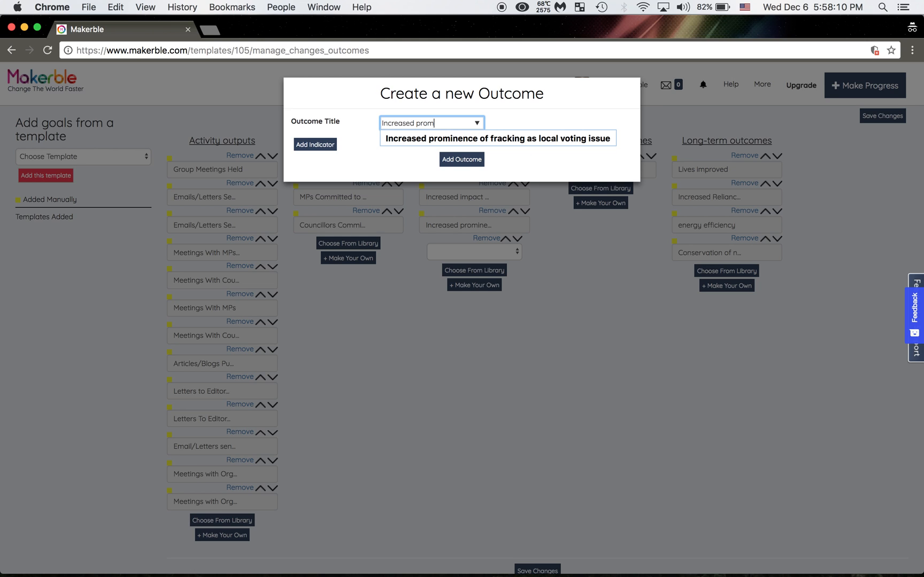
text(inence of fracking as a loca)
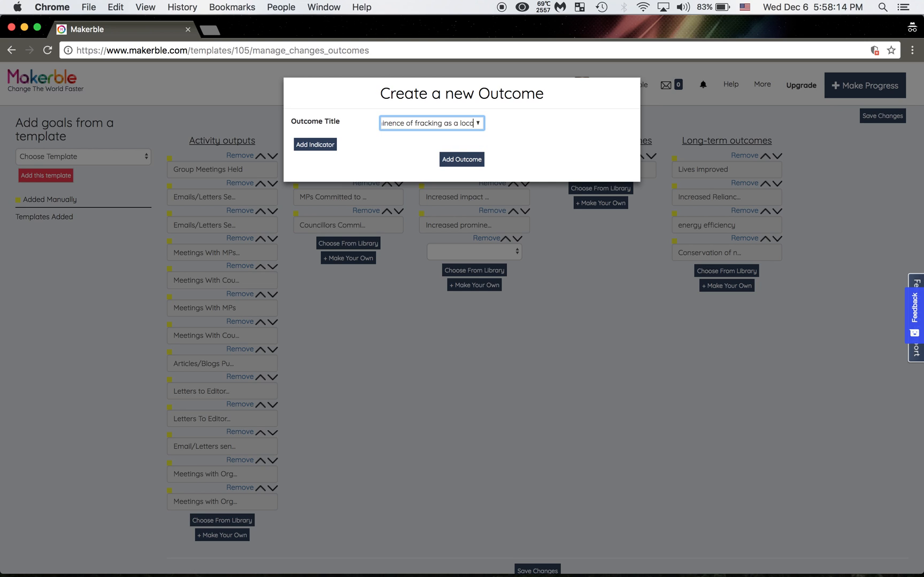
text(l voting)
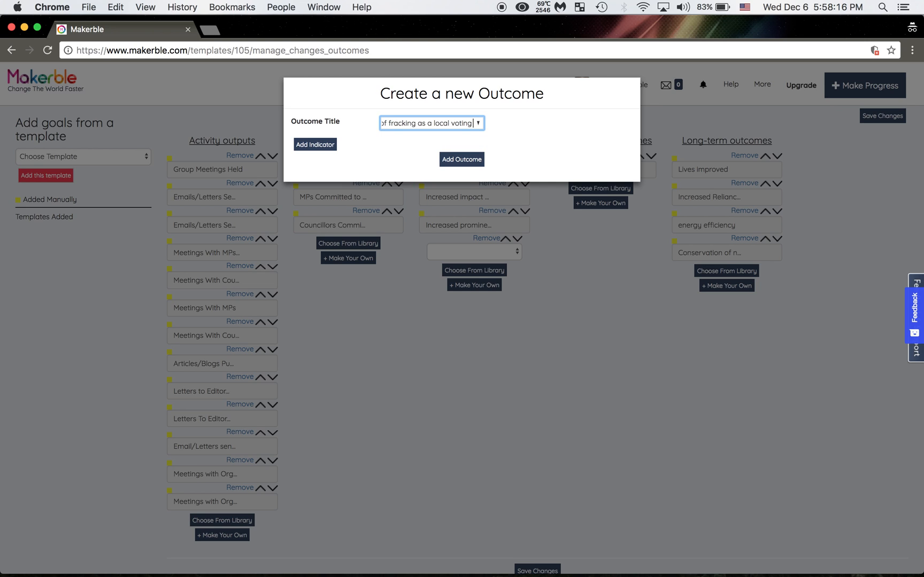
text( issuesed prominence of fra)
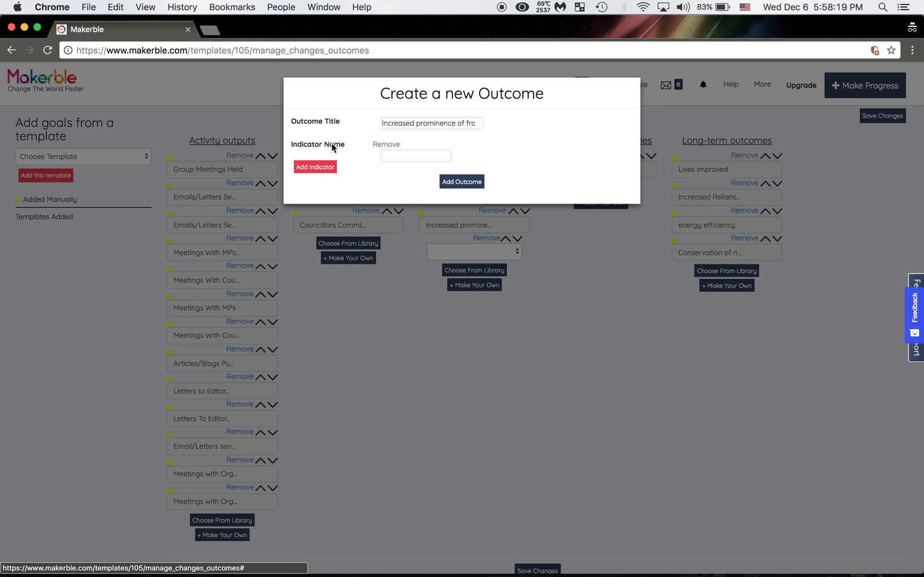
Add the indicator "Number of government officials with a formally expressed stance on fracking" to the new outcome.
click(332, 148)
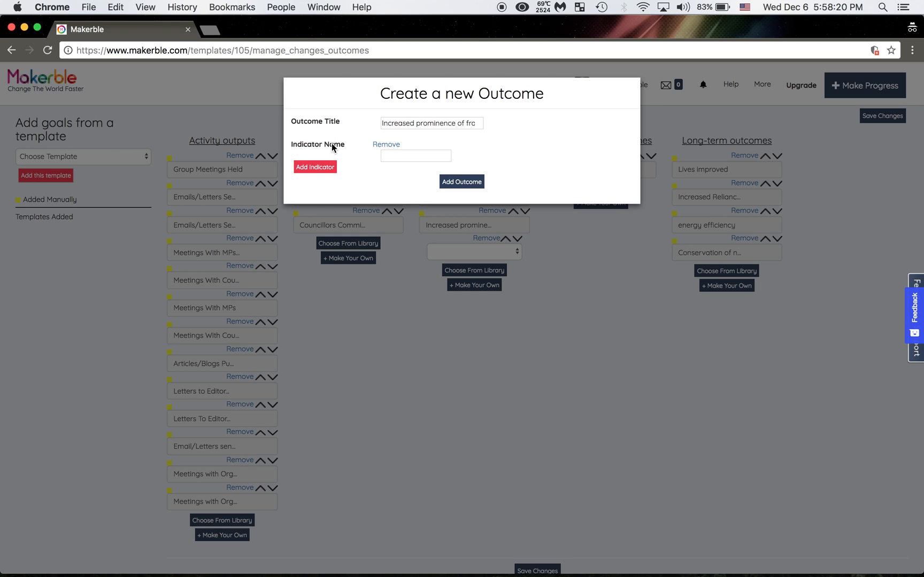
click(405, 161)
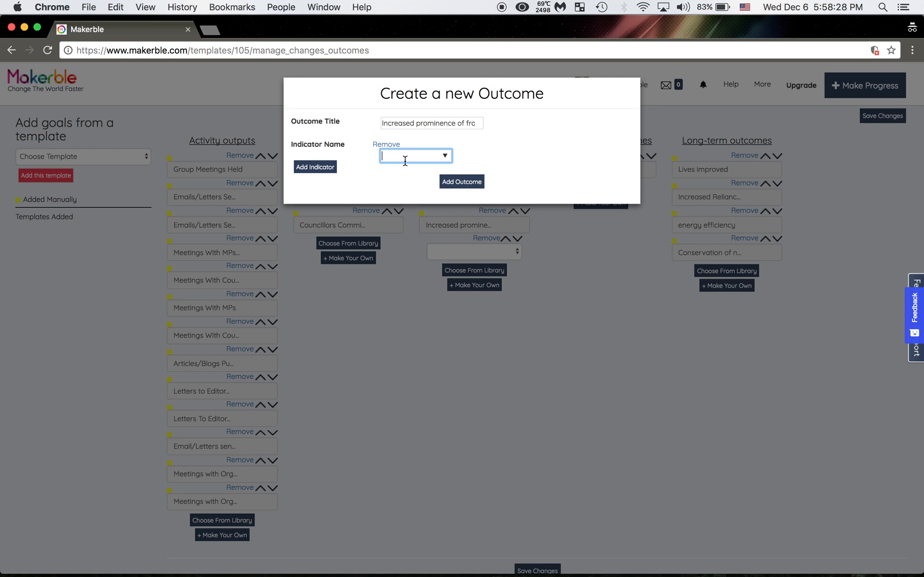
click(445, 158)
scroll(481, 297, down, 5)
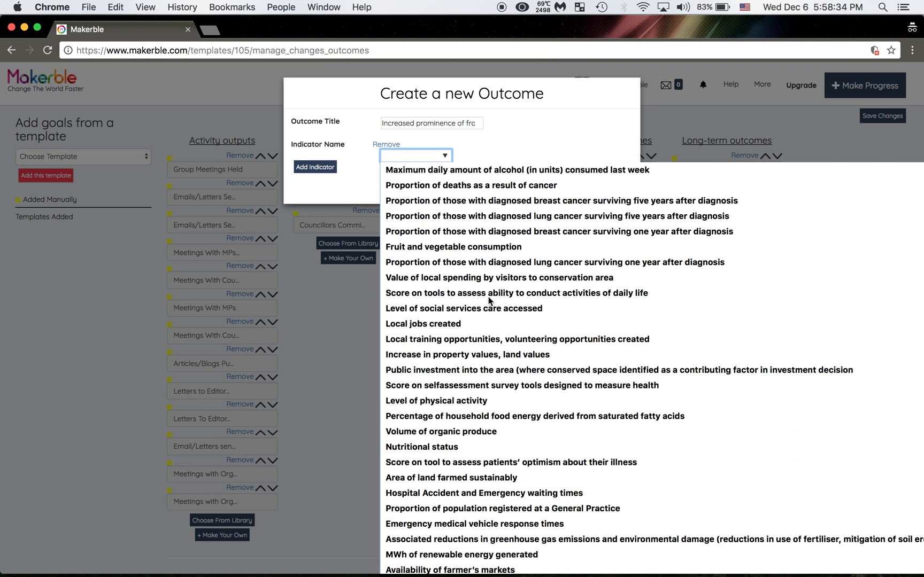
click(398, 153)
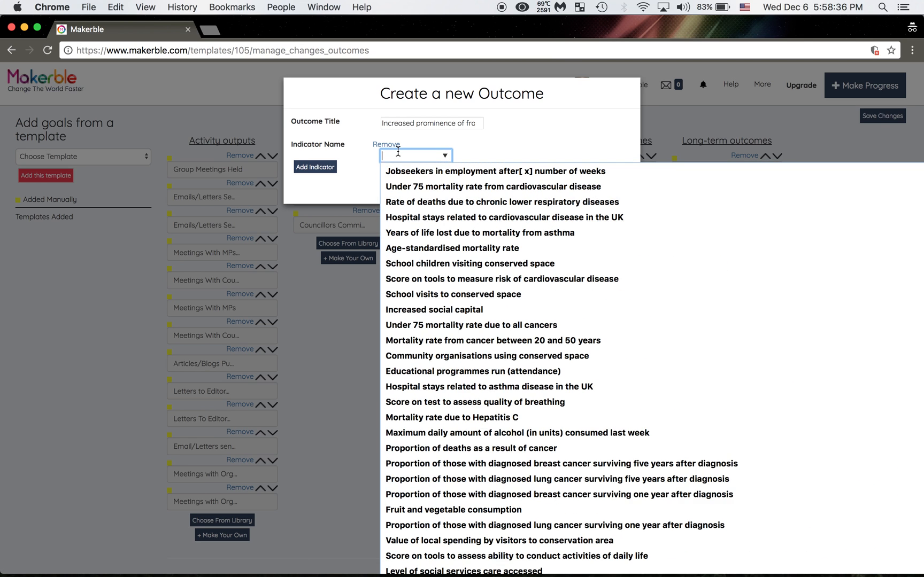
text(Number of )
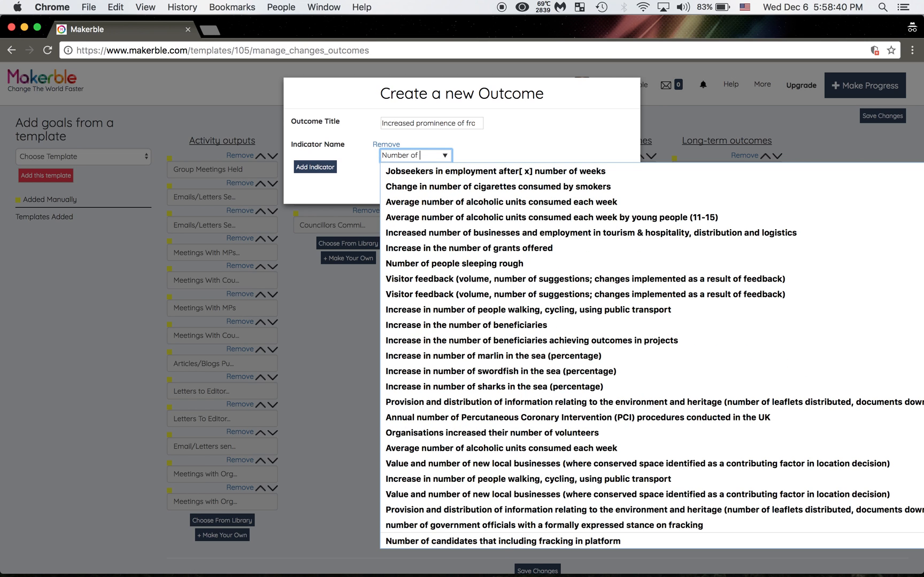
text(government offic)
text(ials with a form)
text(ally expresse)
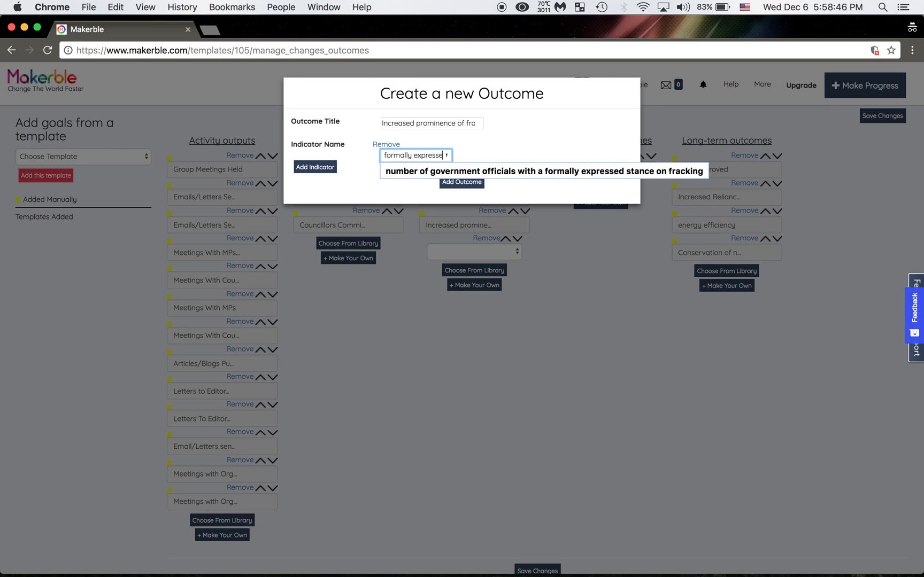
text(d stance on fracking)
click(501, 162)
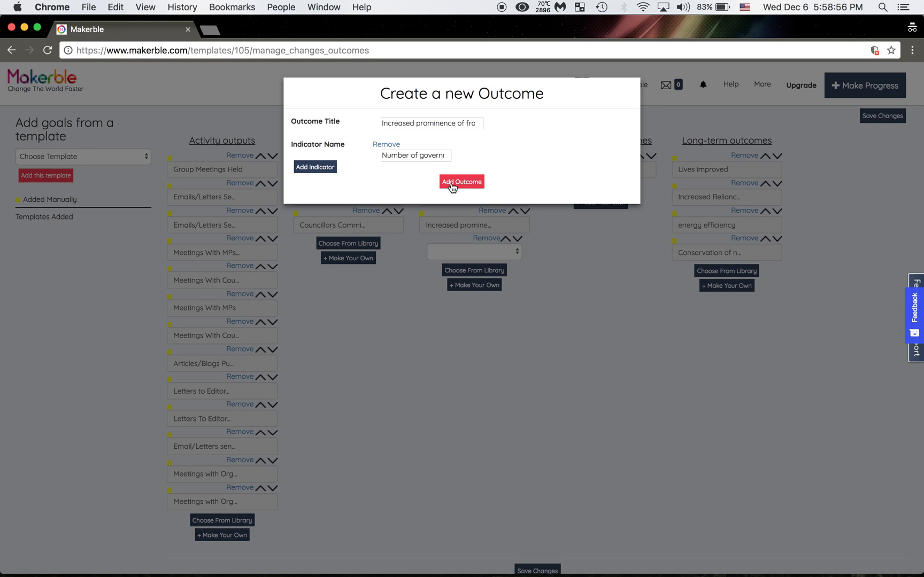
click(316, 169)
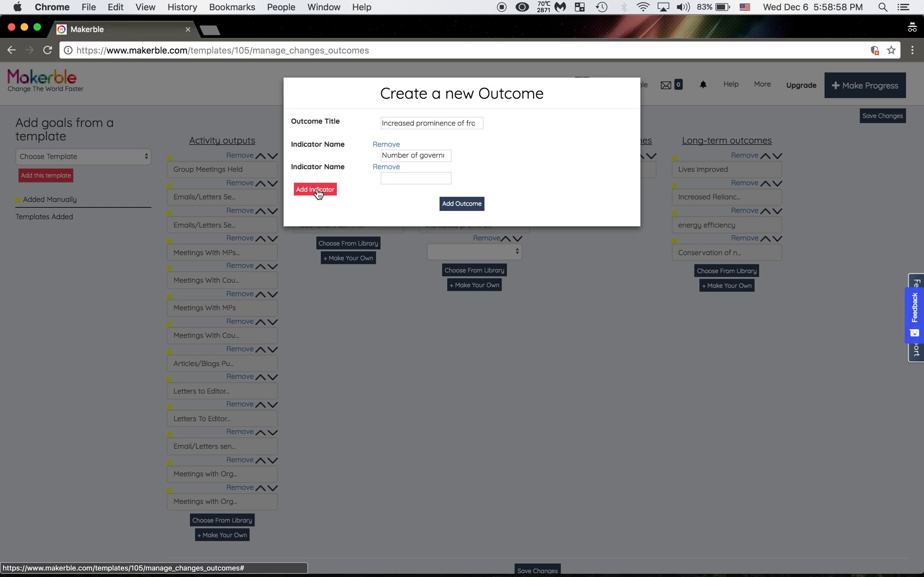
click(315, 191)
click(386, 191)
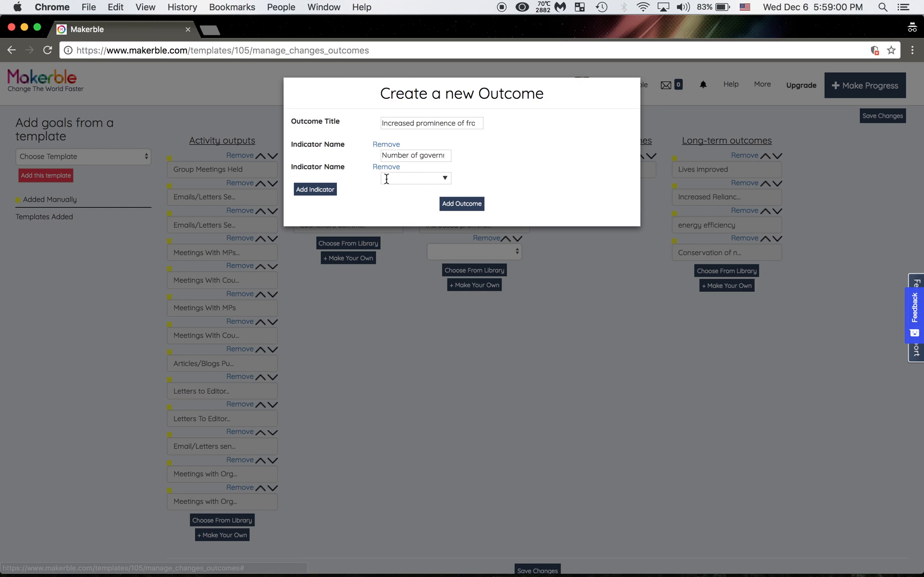
click(386, 169)
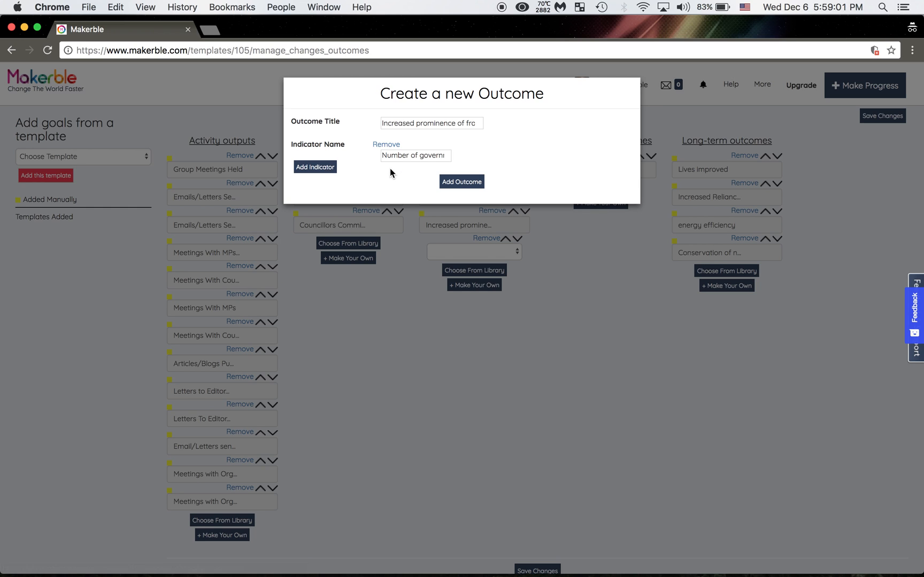
Create the outcome, and select "Increased prominence of fracking as a local voting issues" from the library as a short-term outcome.
click(463, 183)
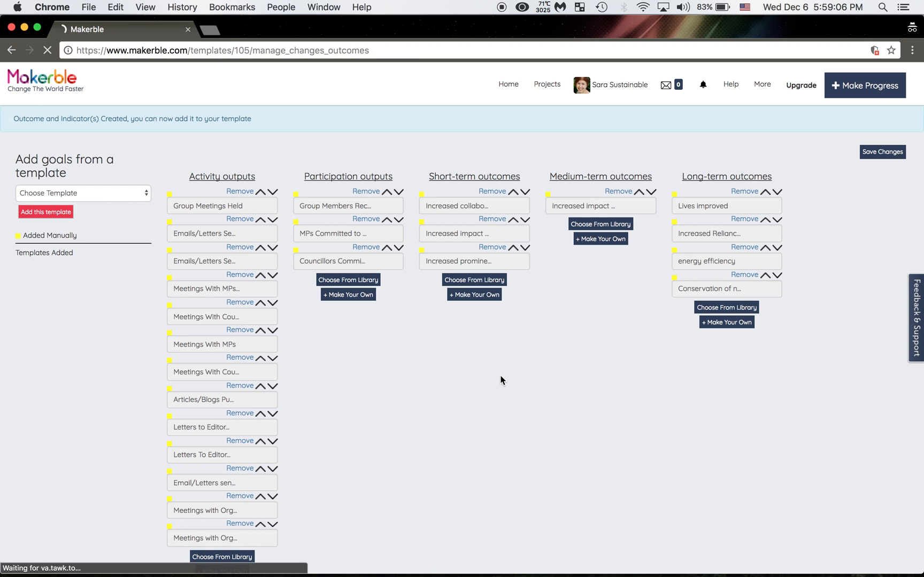
click(487, 281)
click(498, 288)
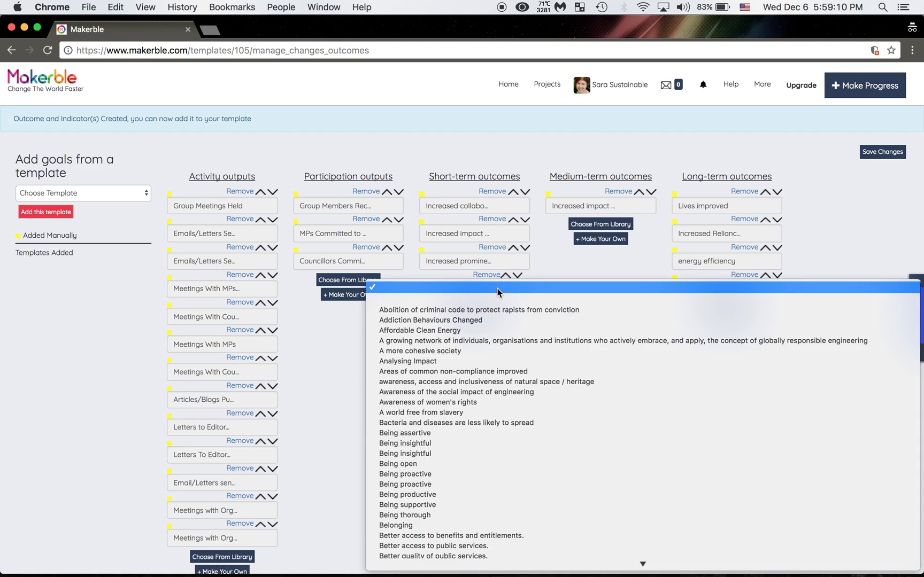
scroll(501, 438, down, 5)
scroll(501, 439, down, 20)
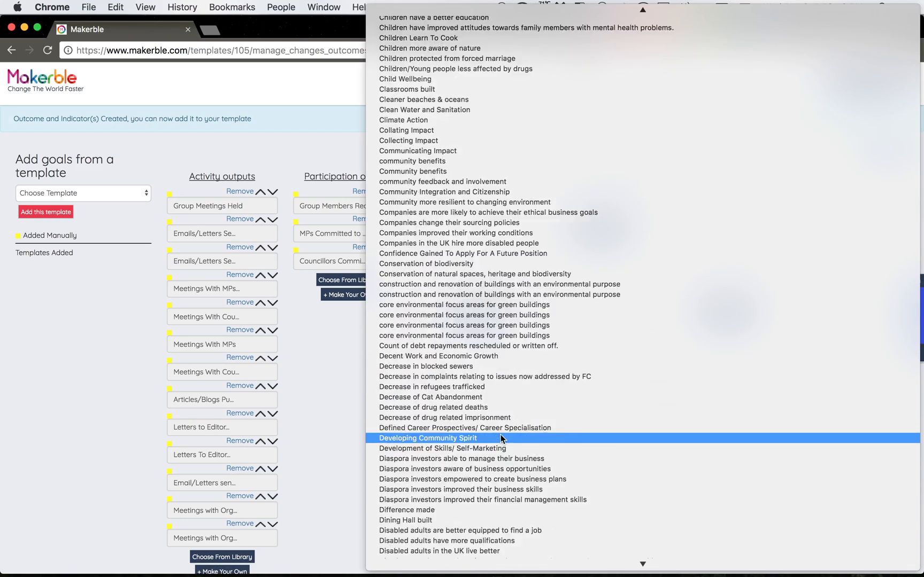
scroll(501, 438, down, 20)
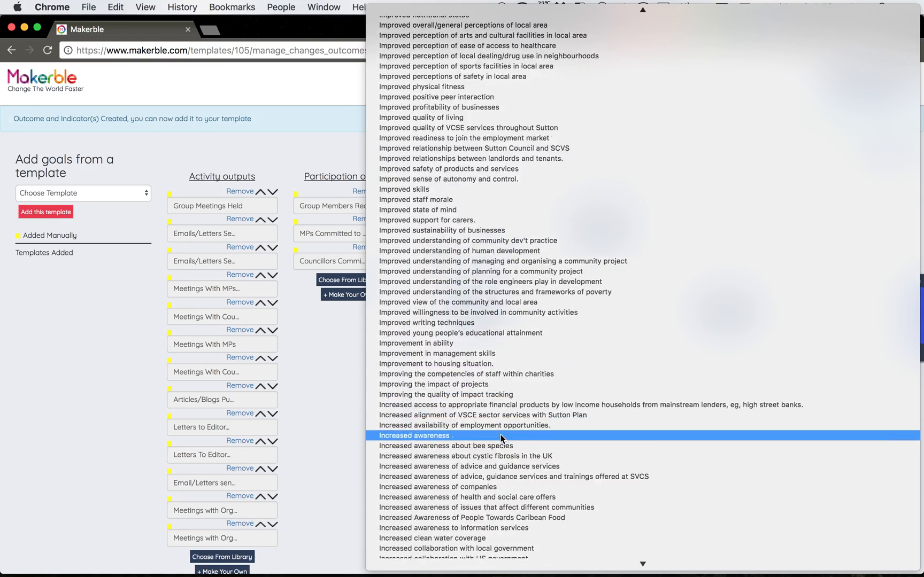
scroll(492, 407, down, 10)
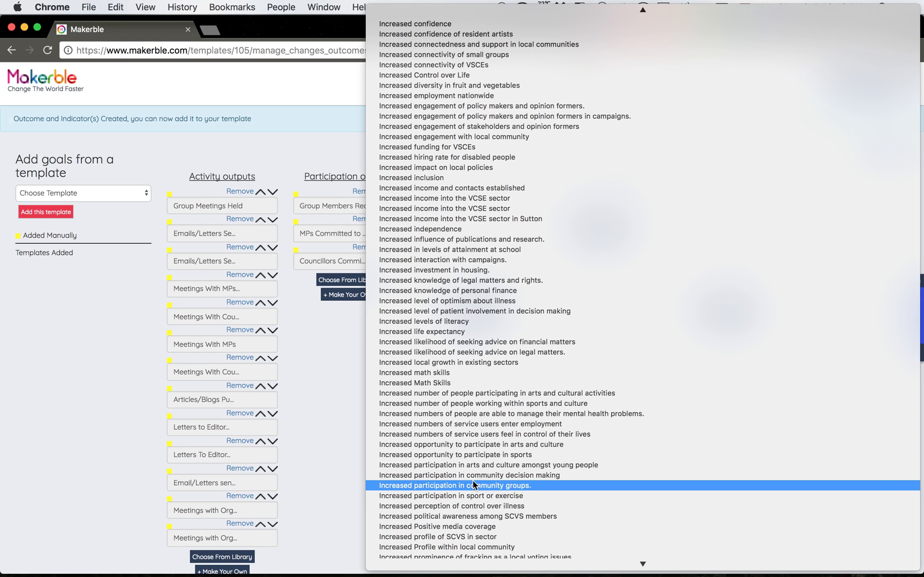
scroll(467, 500, down, 2)
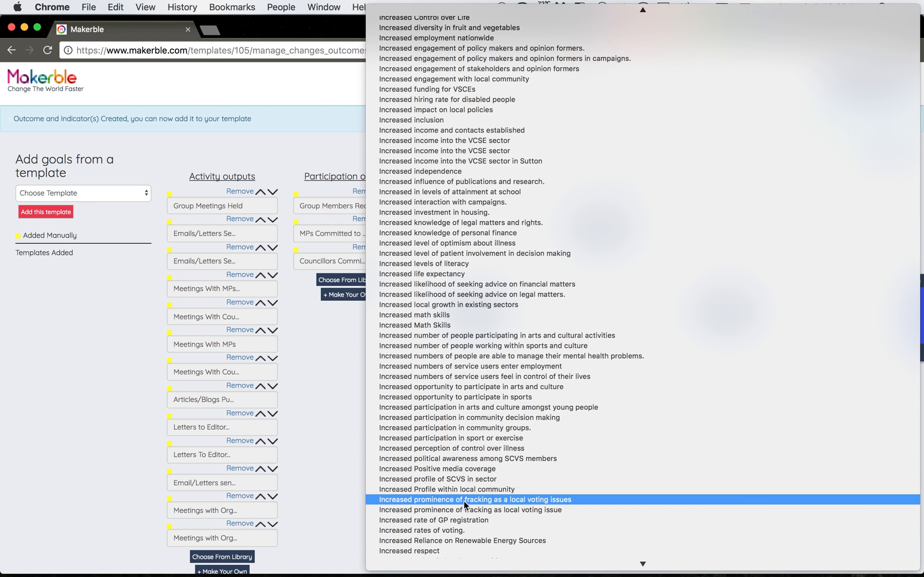
click(464, 501)
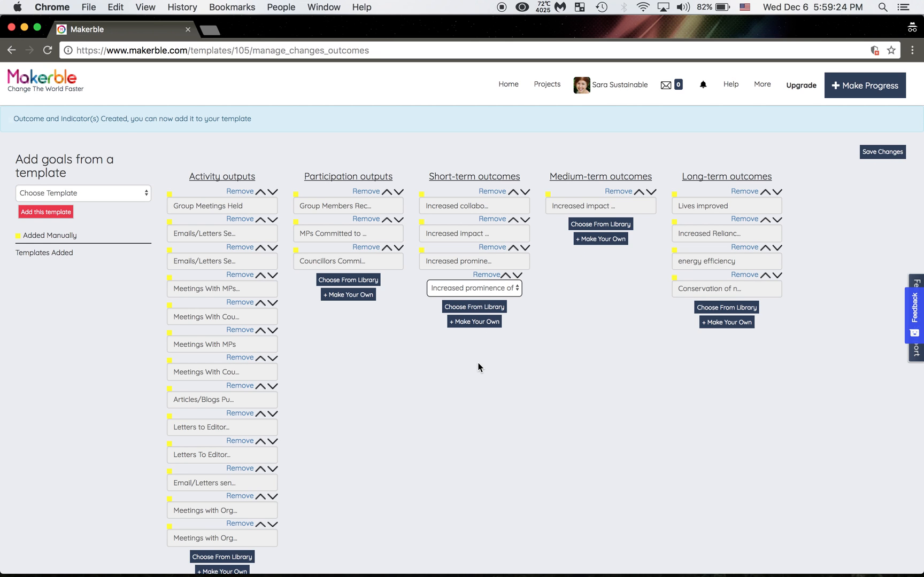
Try adding two more library selections under Short-term outcomes, and remove the blank entries.
scroll(479, 367, down, 4)
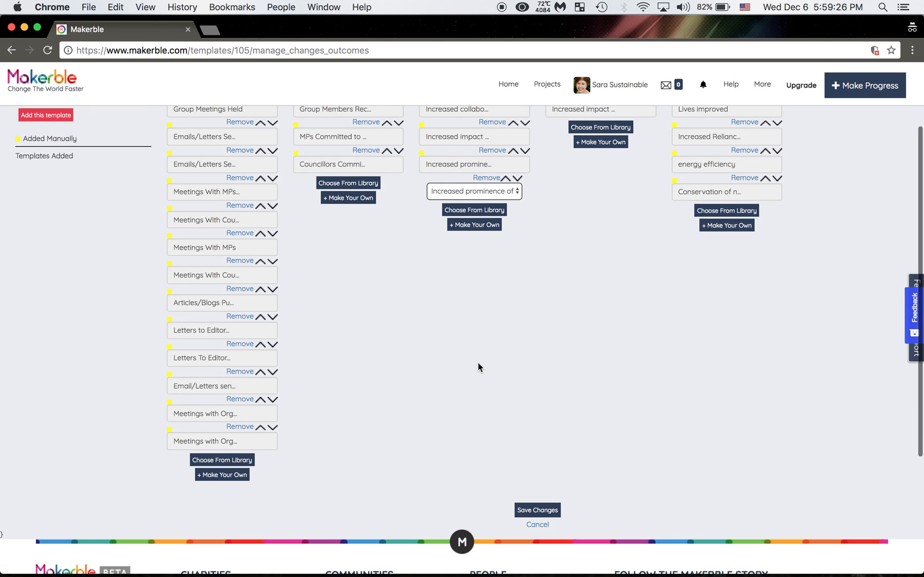
scroll(488, 270, up, 2)
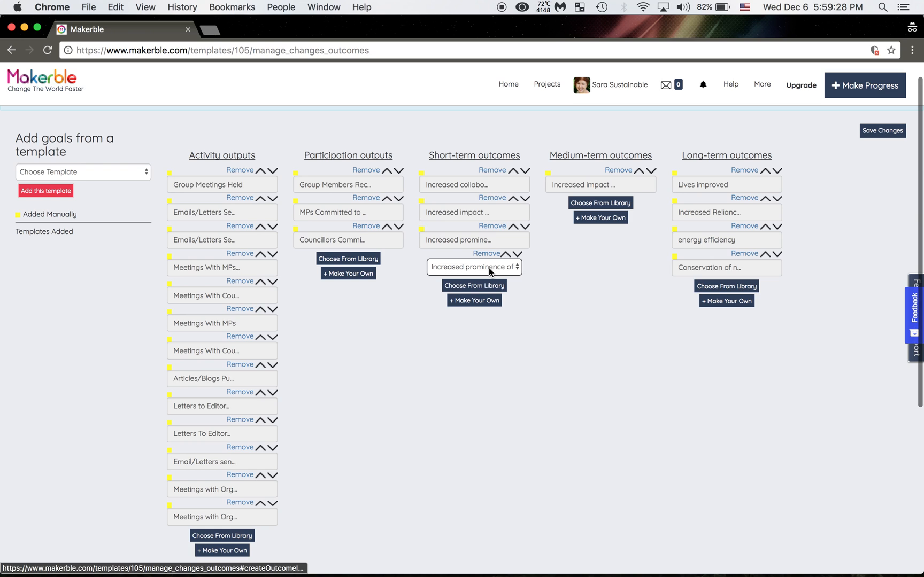
scroll(495, 366, down, 1)
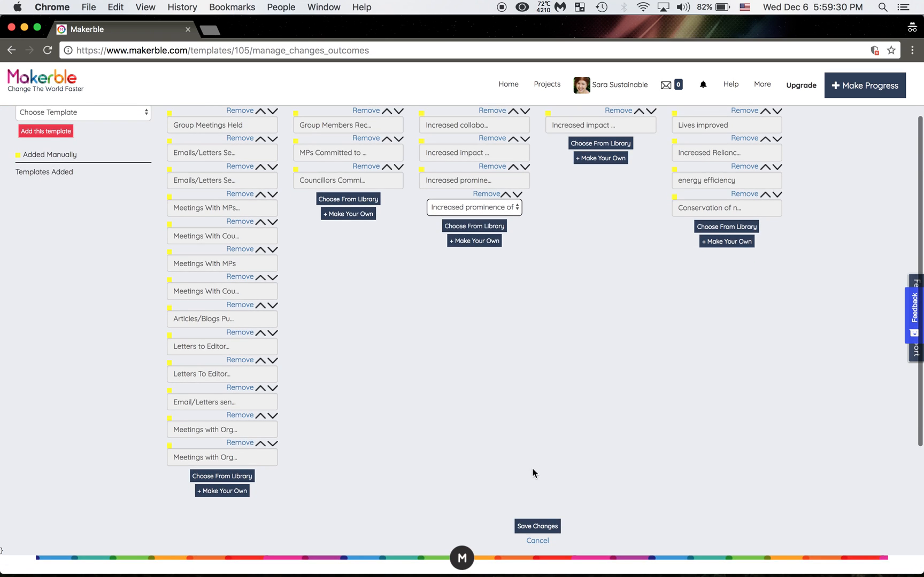
click(473, 229)
click(487, 257)
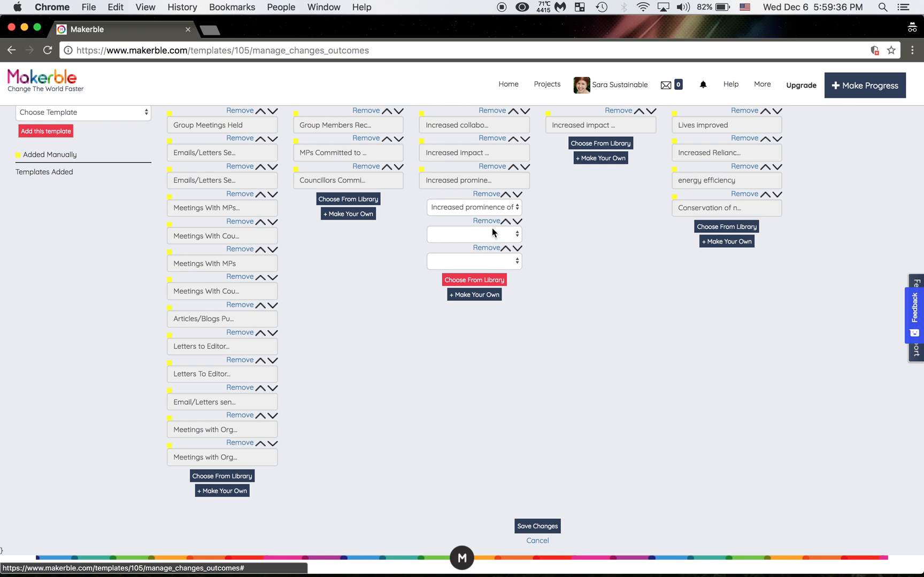
click(490, 224)
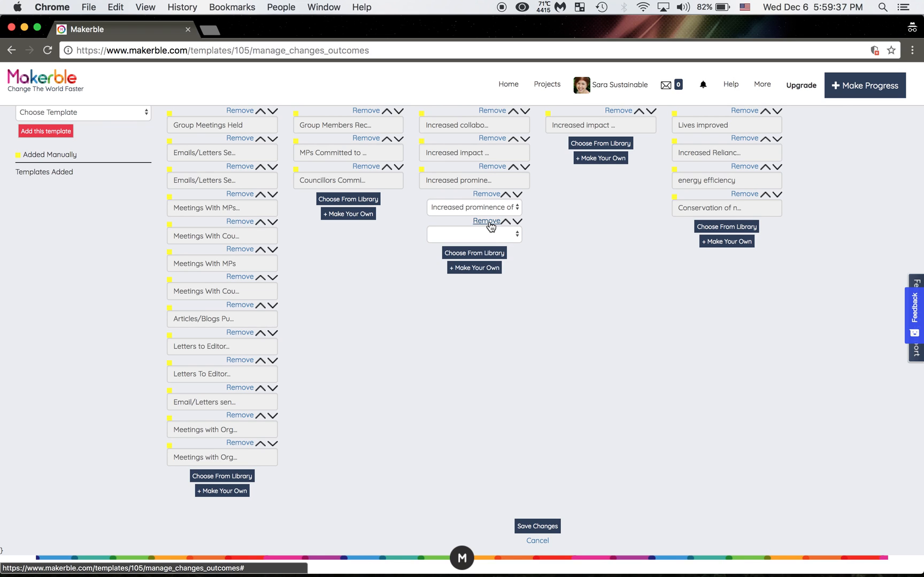
Save the changes to the theory of change.
click(535, 526)
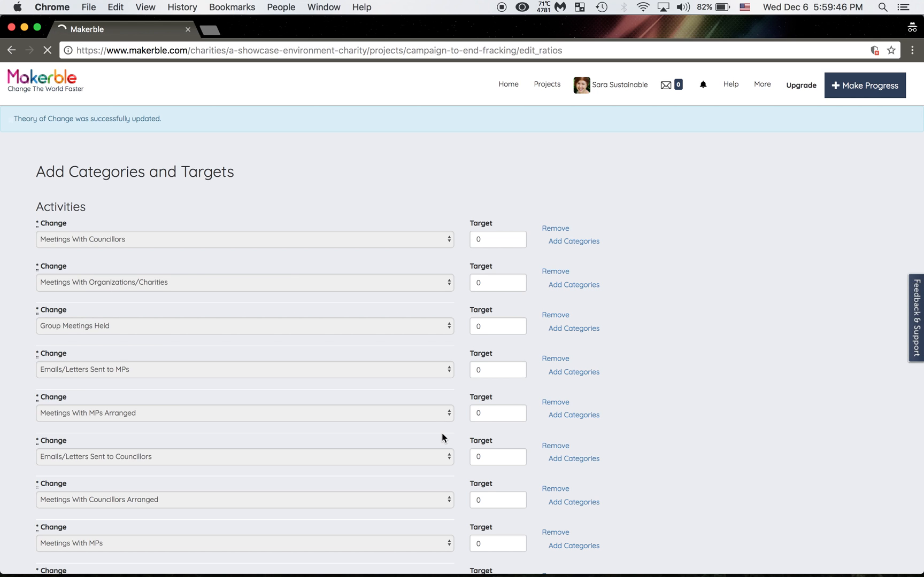
Set the target to 10 for the indicator "number of government officials with a formally expressed stance on fracking".
scroll(356, 369, down, 2)
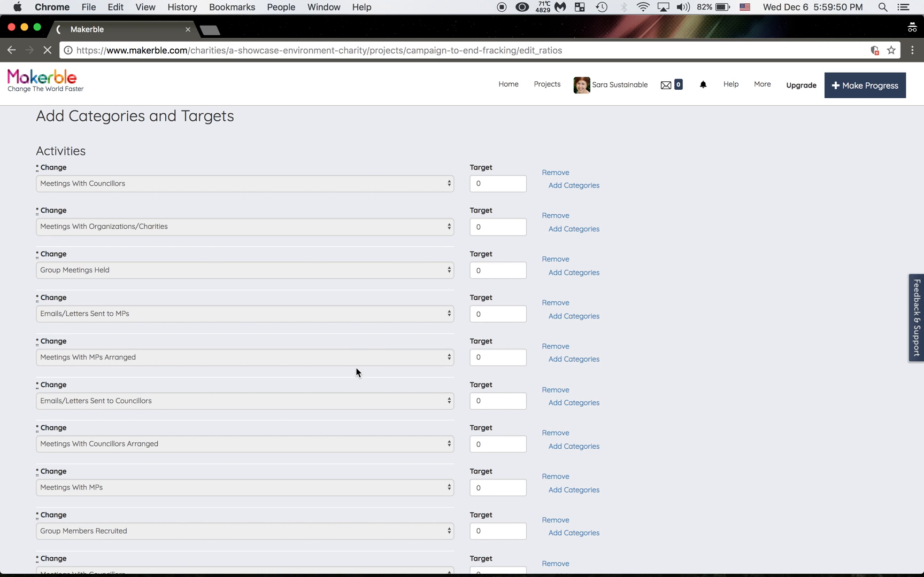
scroll(342, 280, down, 6)
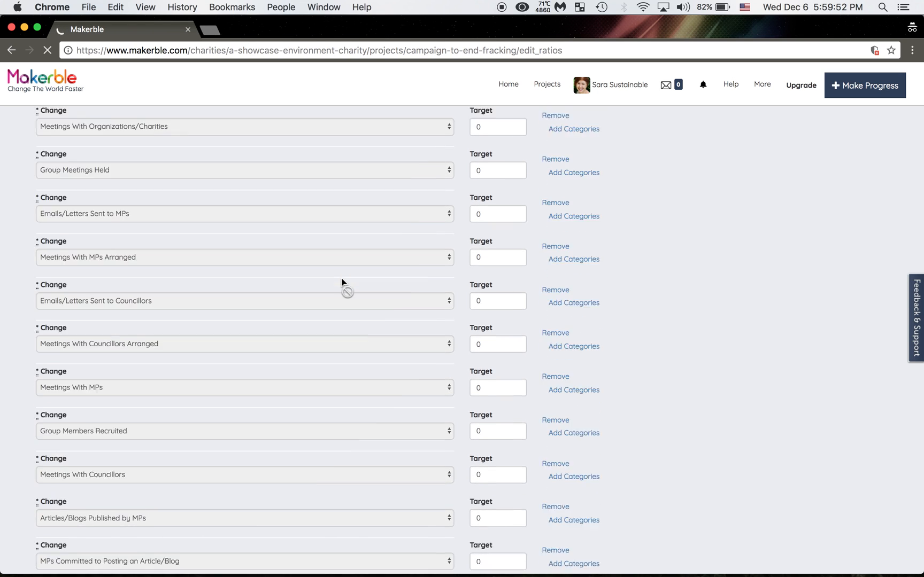
scroll(341, 278, down, 14)
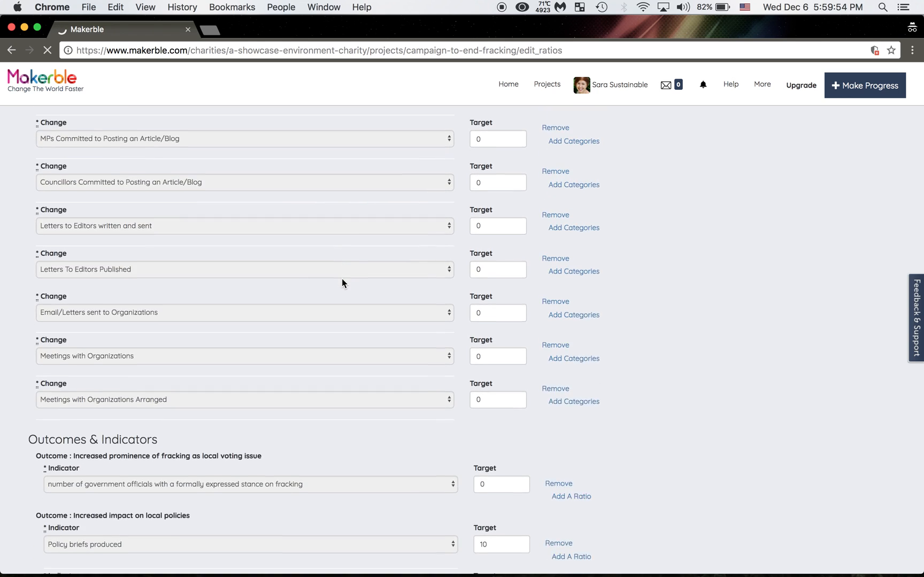
scroll(342, 278, down, 5)
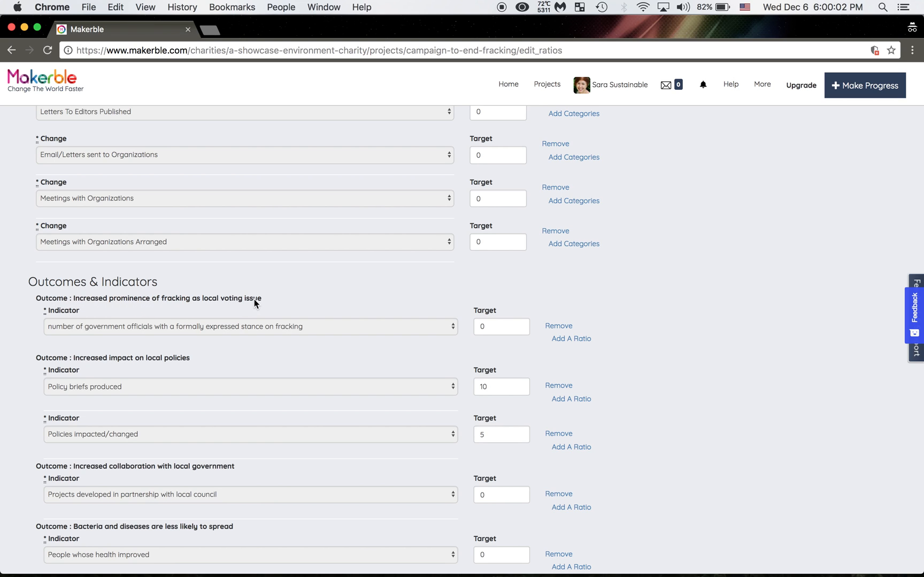
click(482, 326)
key(BackSpace)
Try adding a 1 - 10 ratio to the government officials indicator, and remove it.
scroll(421, 355, down, 3)
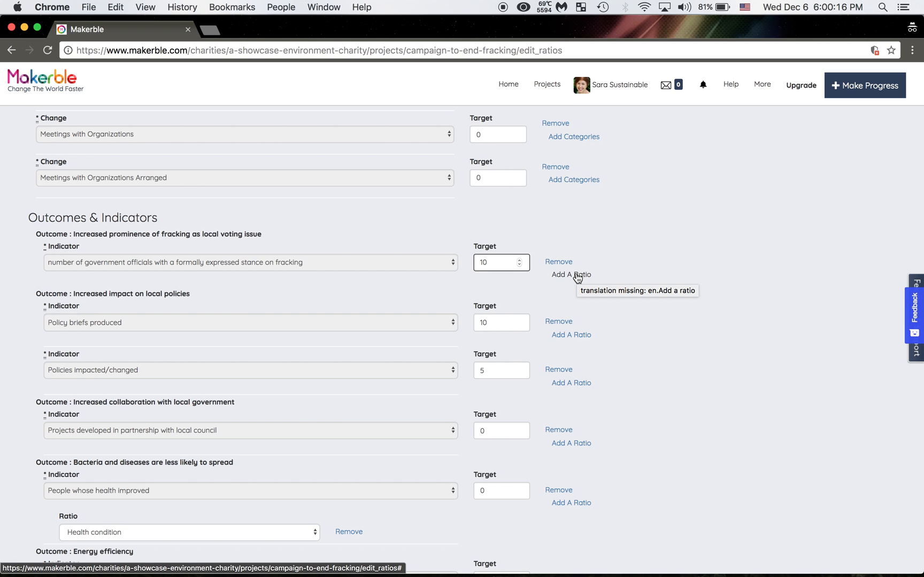
click(575, 277)
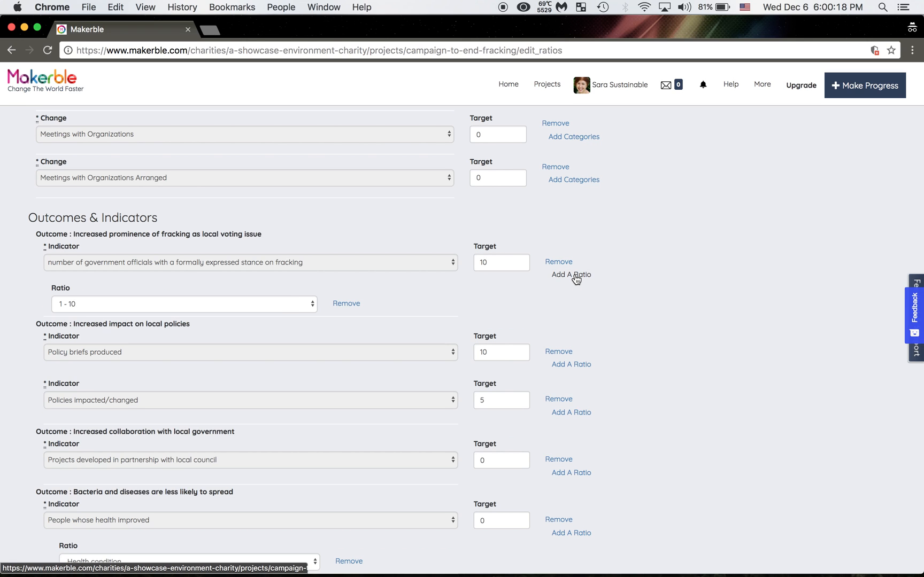
click(346, 303)
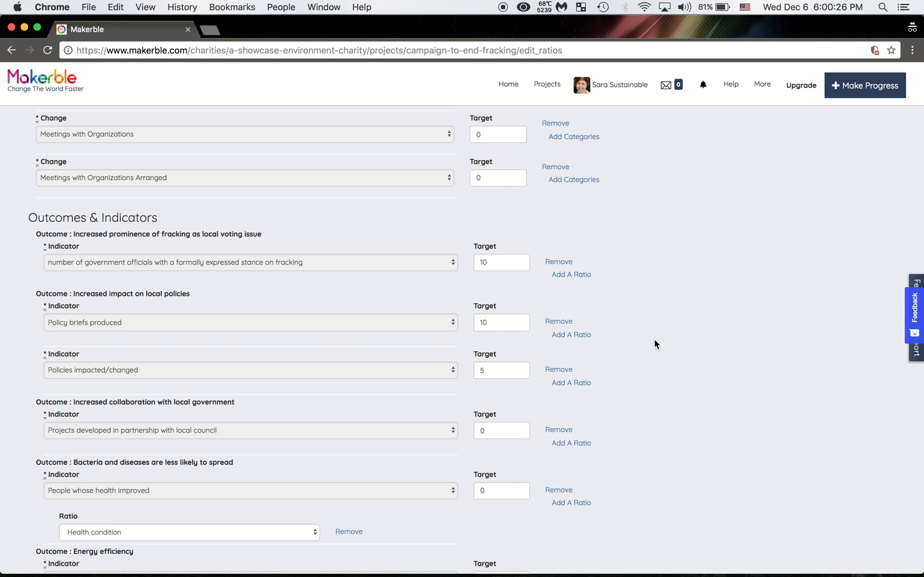
Save the project's categories and targets.
scroll(656, 344, down, 7)
scroll(655, 344, down, 10)
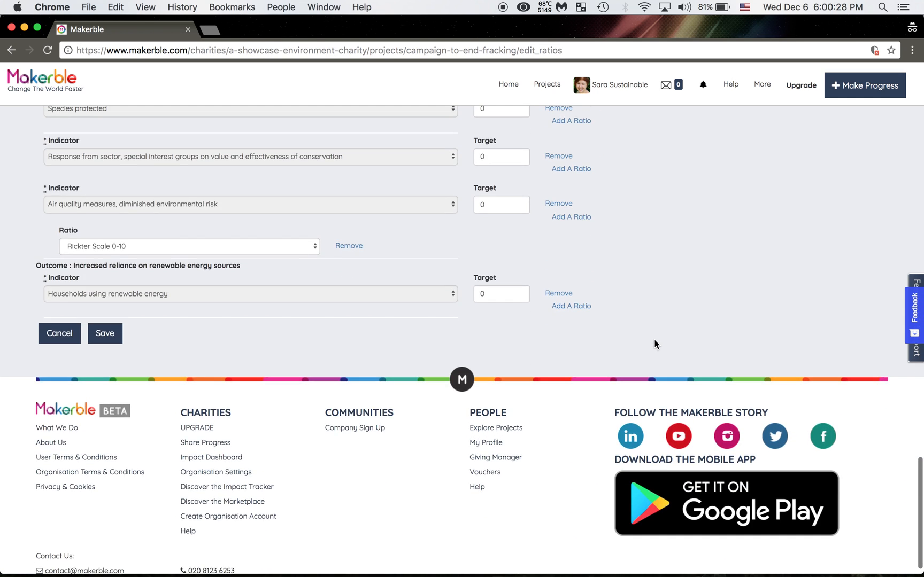
click(108, 336)
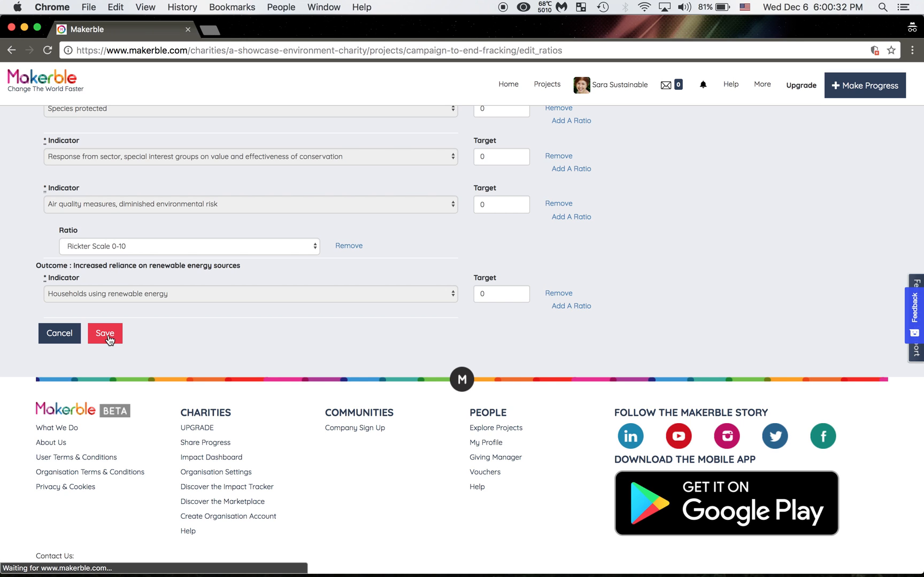